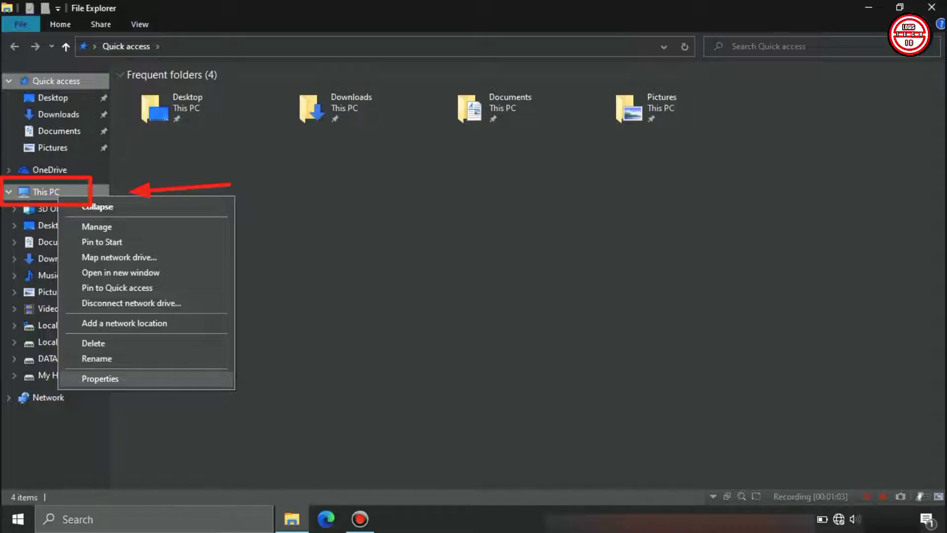
- Turn off Automatically restart for system failures in the advanced Start-up and Recovery settings, then close the system and Explorer windows
{"action": "left_click", "coordinate": [100, 379]}
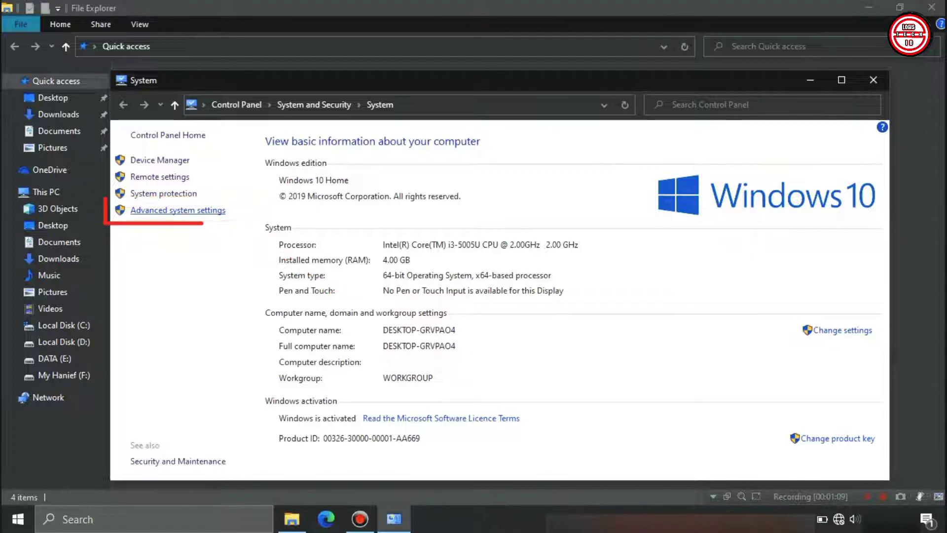
{"action": "left_click", "coordinate": [178, 210]}
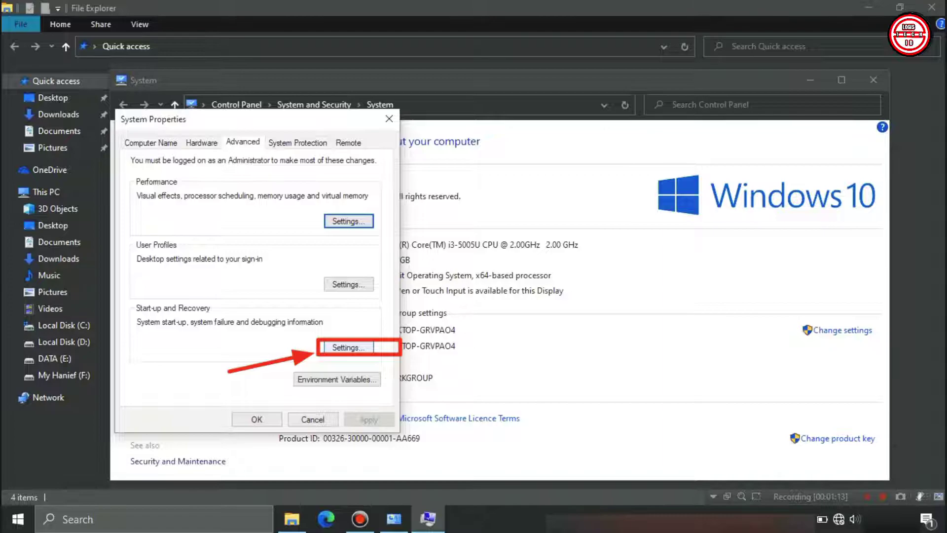
{"action": "left_click", "coordinate": [349, 348]}
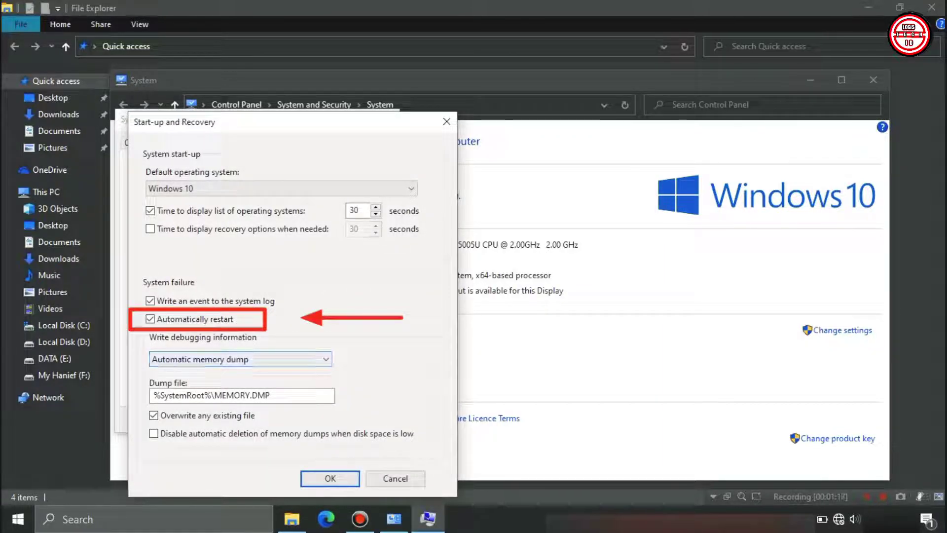
{"action": "left_click", "coordinate": [150, 319]}
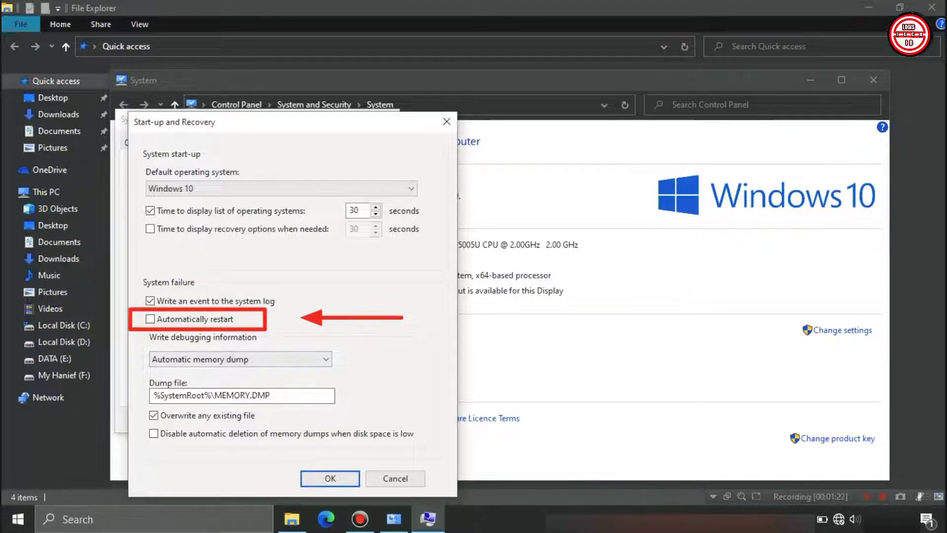
{"action": "left_click", "coordinate": [330, 479]}
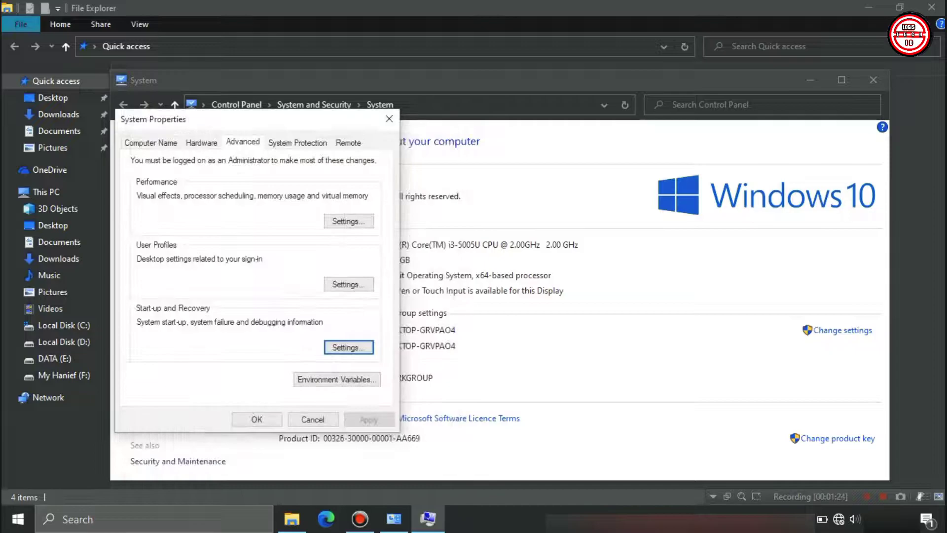
{"action": "left_click", "coordinate": [256, 419]}
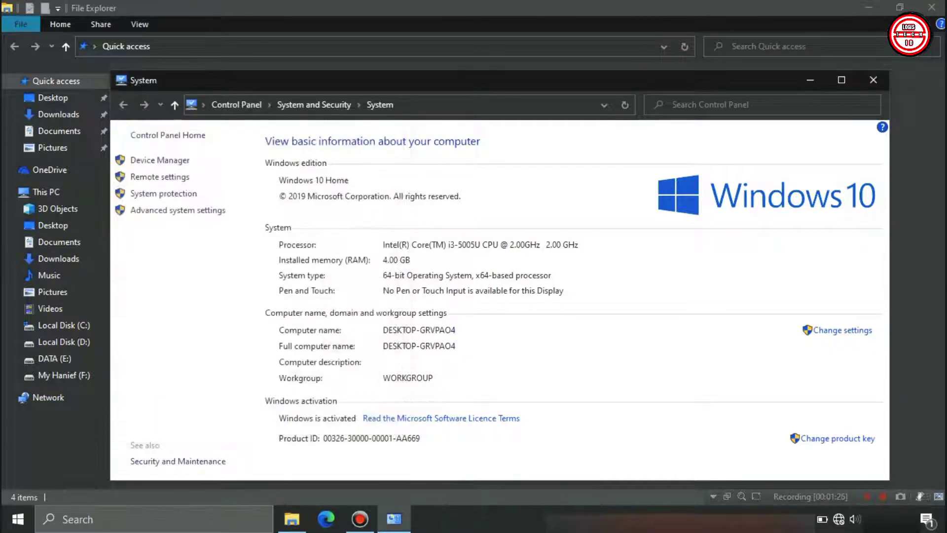
{"action": "left_click", "coordinate": [874, 79]}
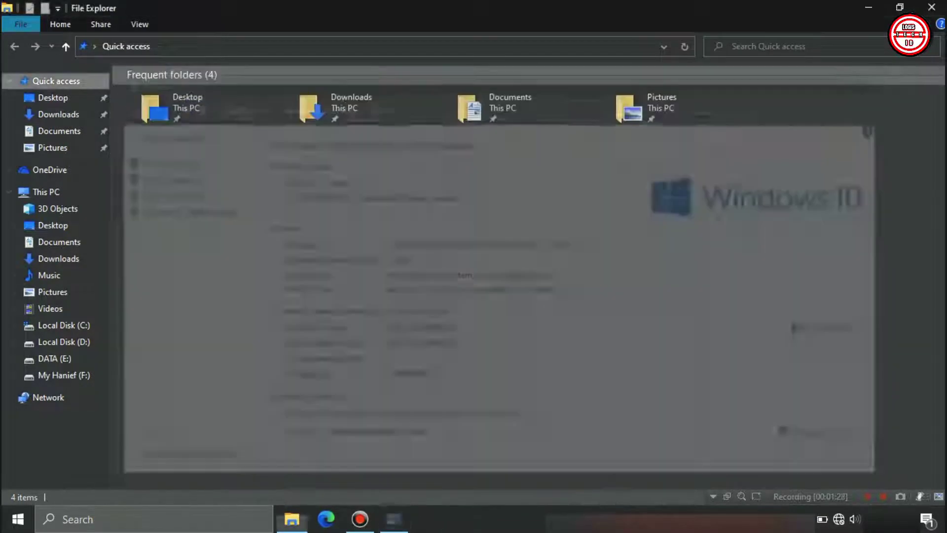
{"action": "left_click", "coordinate": [932, 7]}
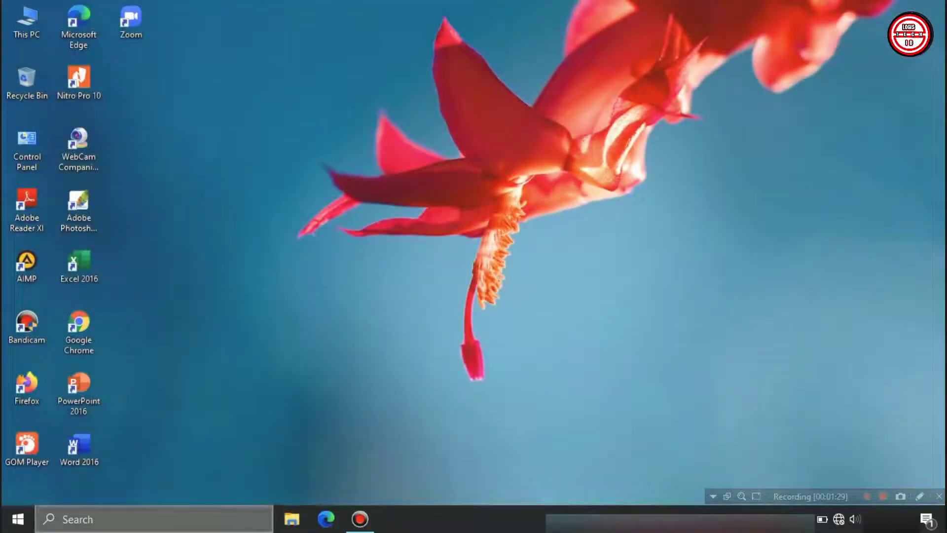
- Search Windows for REGEDIT and run Registry Editor as administrator
{"action": "left_click", "coordinate": [154, 518]}
{"action": "type", "text": "REGEDIT"}
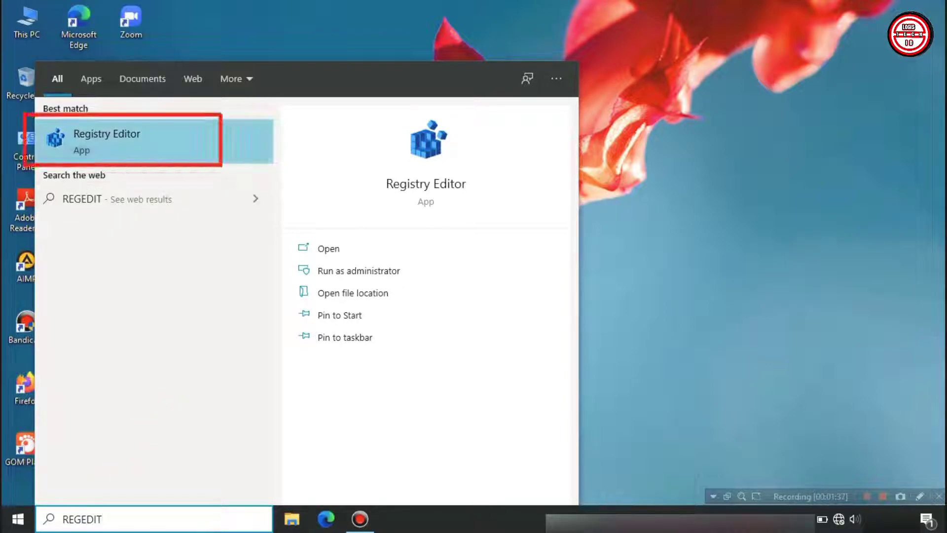
{"action": "right_click", "coordinate": [127, 149]}
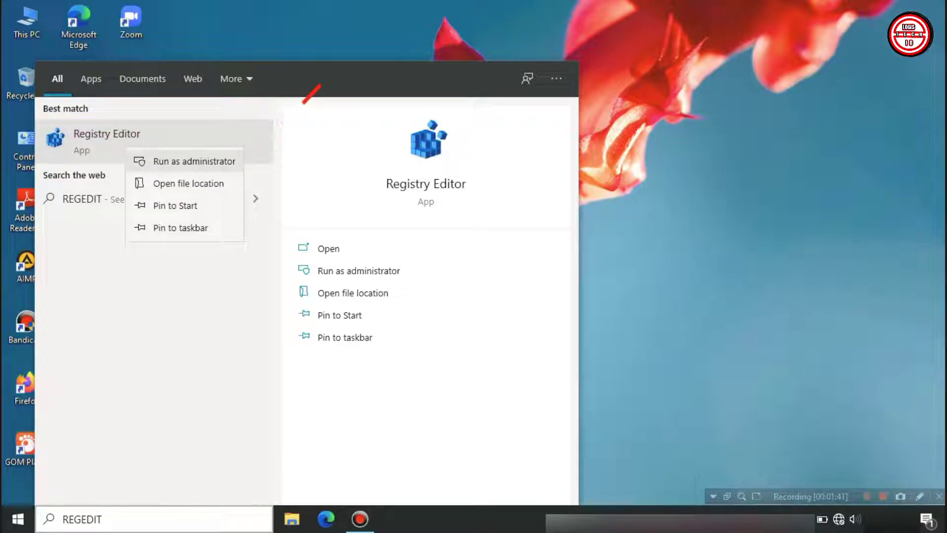
{"action": "left_click", "coordinate": [194, 161]}
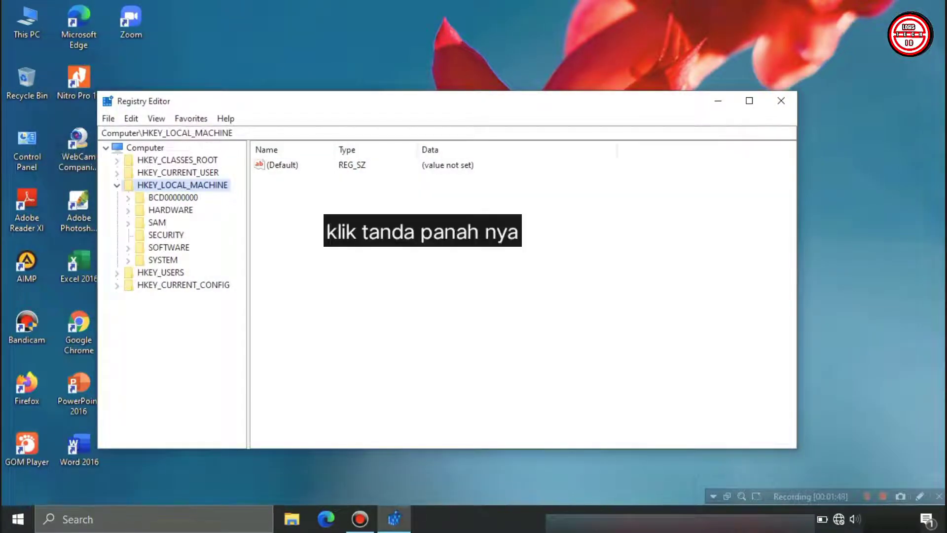
- Maximize Registry Editor and select the key HKEY_LOCAL_MACHINE\SOFTWARE\Policies\Microsoft\Windows
{"action": "left_click", "coordinate": [116, 186]}
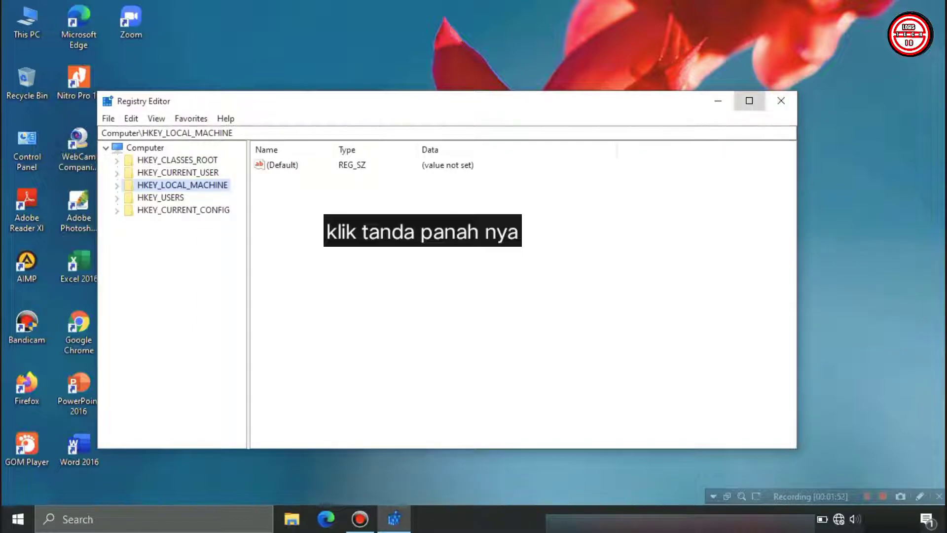
{"action": "left_click", "coordinate": [750, 101]}
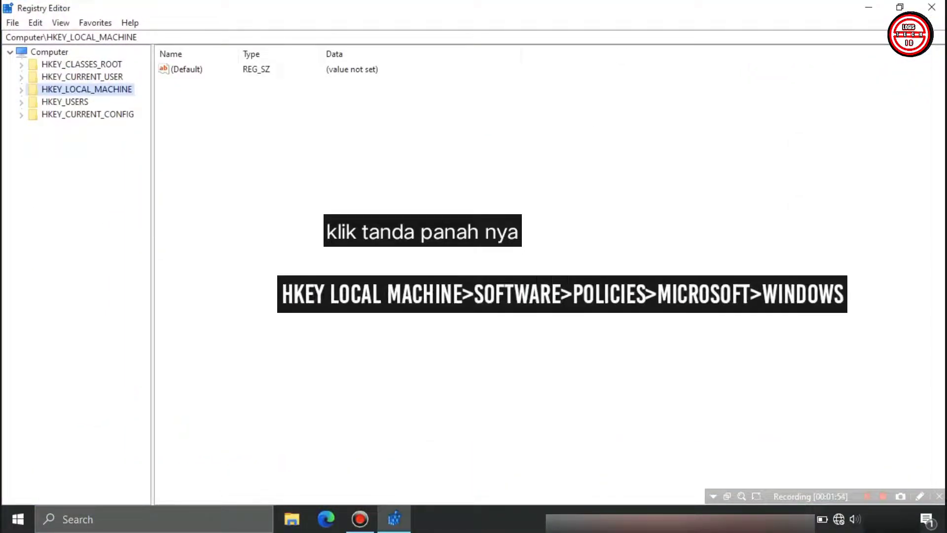
{"action": "key", "text": "Right"}
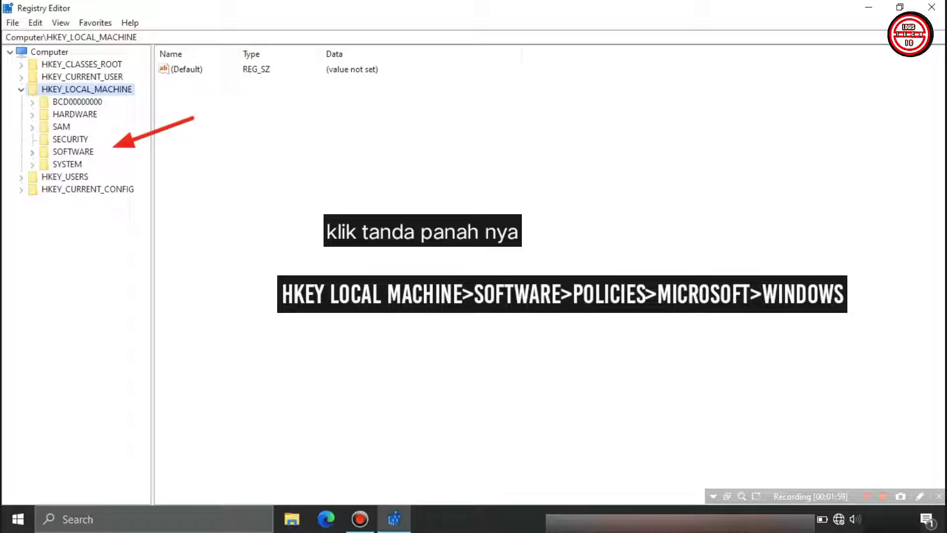
{"action": "left_click", "coordinate": [32, 152]}
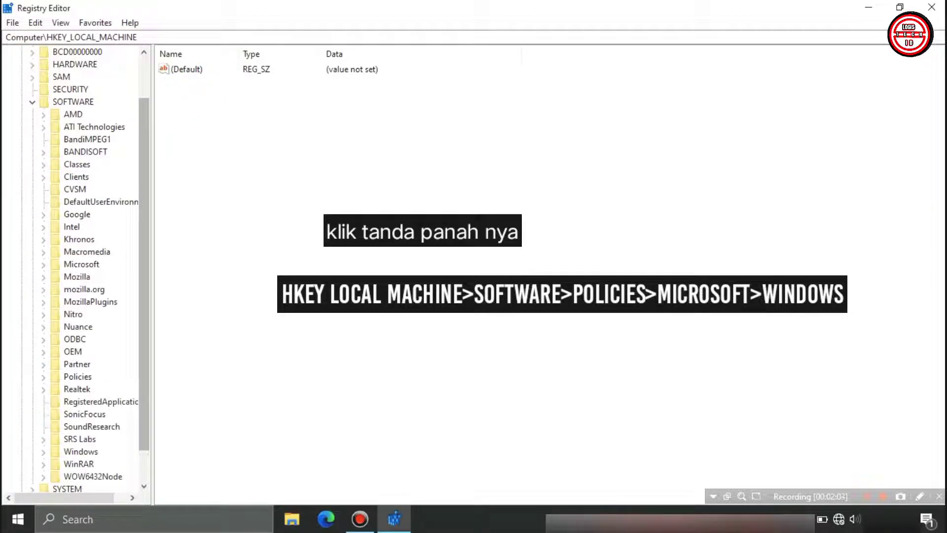
{"action": "scroll", "coordinate": [143, 271], "scroll_direction": "down", "scroll_amount": 1}
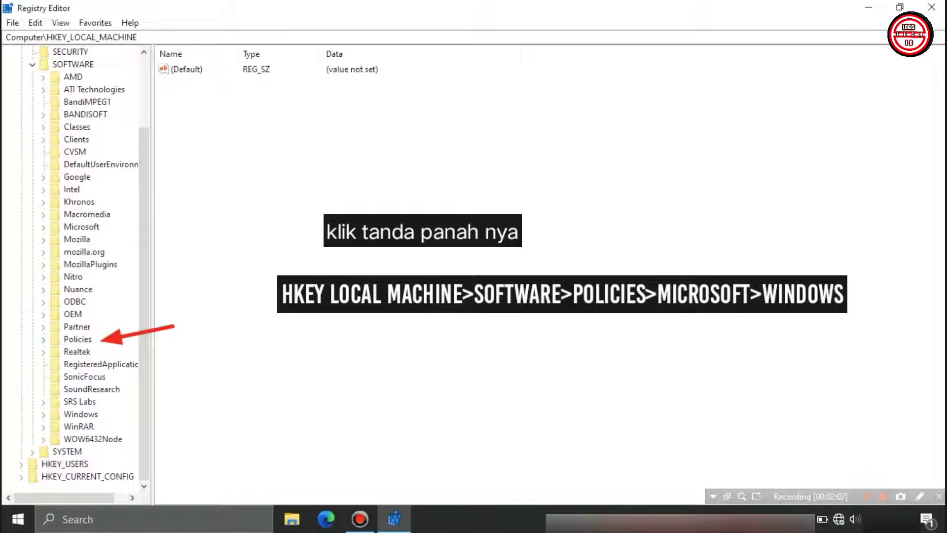
{"action": "left_click", "coordinate": [43, 339]}
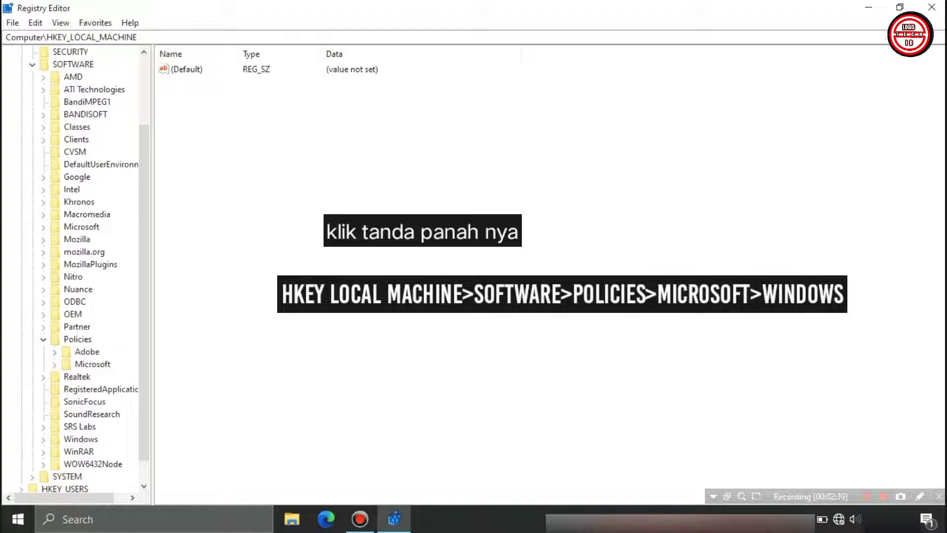
{"action": "left_click", "coordinate": [54, 364]}
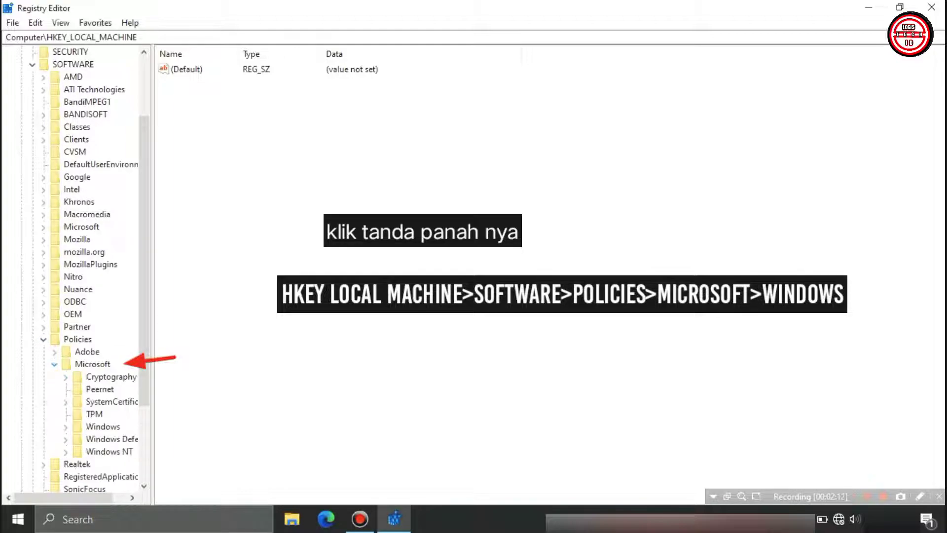
{"action": "left_click_drag", "start_coordinate": [144, 296], "coordinate": [144, 347]}
{"action": "scroll", "coordinate": [89, 271], "scroll_direction": "down", "scroll_amount": 1}
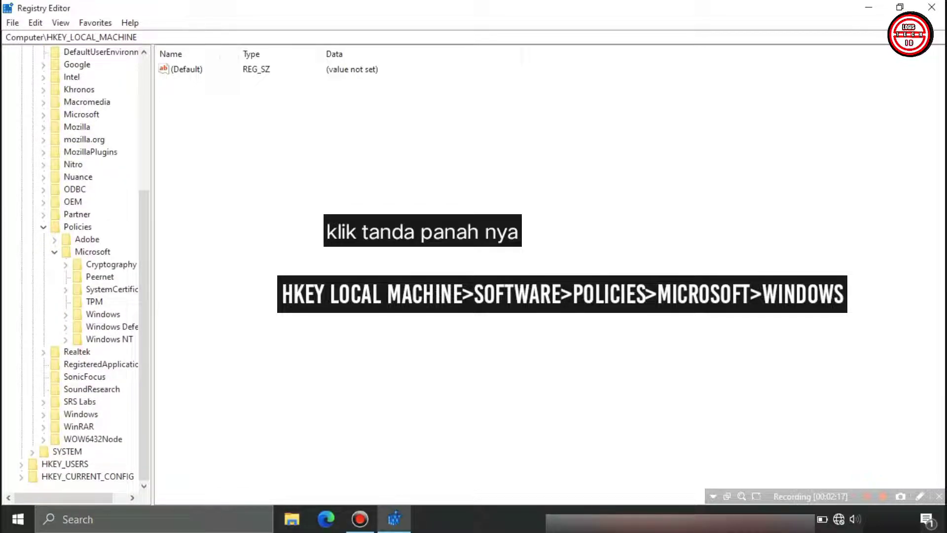
{"action": "left_click", "coordinate": [66, 315]}
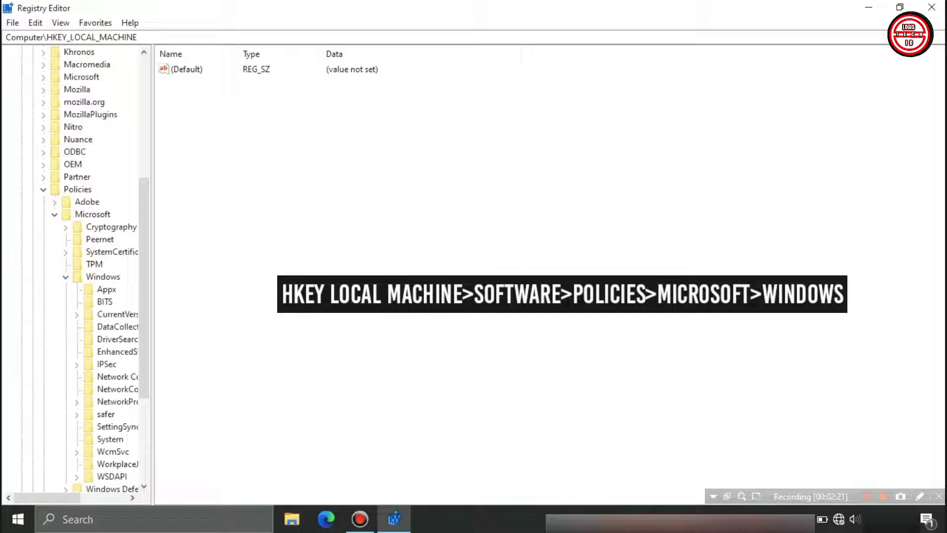
{"action": "left_click", "coordinate": [103, 277]}
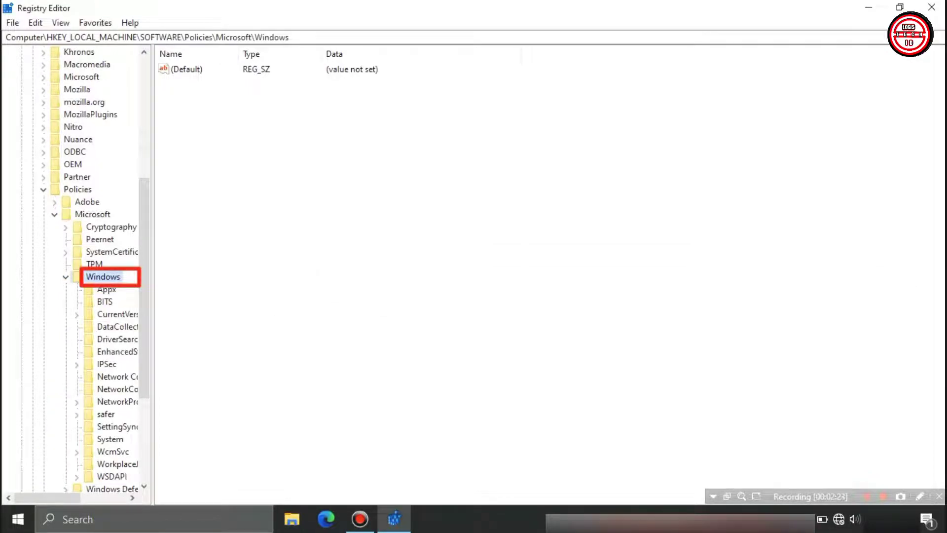
- Create a new key named WindowsUpdates under the Policies\Microsoft\Windows key
{"action": "right_click", "coordinate": [102, 275]}
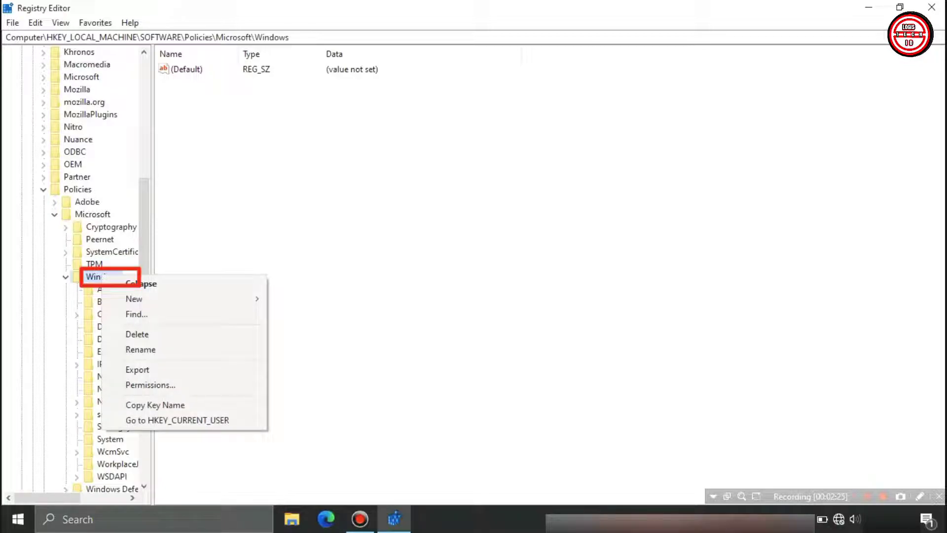
{"action": "mouse_move", "coordinate": [148, 299]}
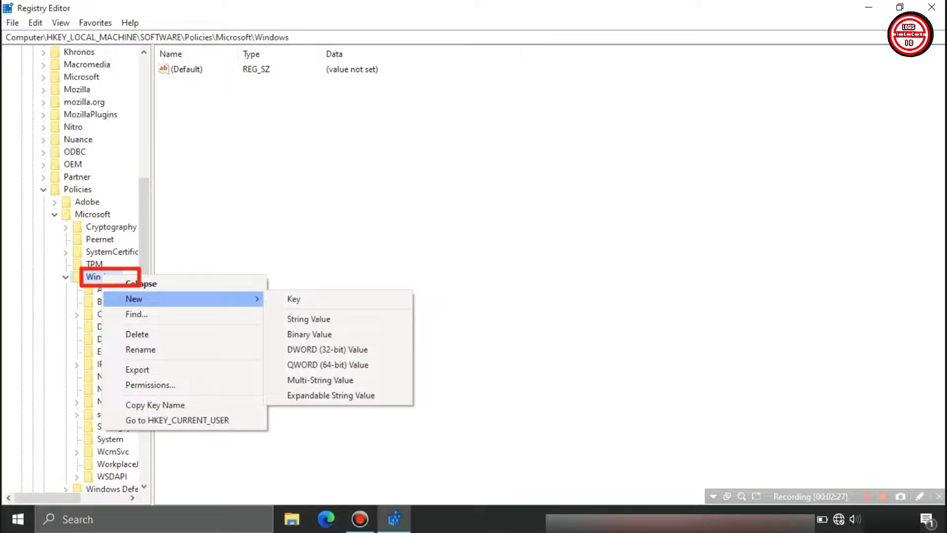
{"action": "left_click", "coordinate": [296, 298]}
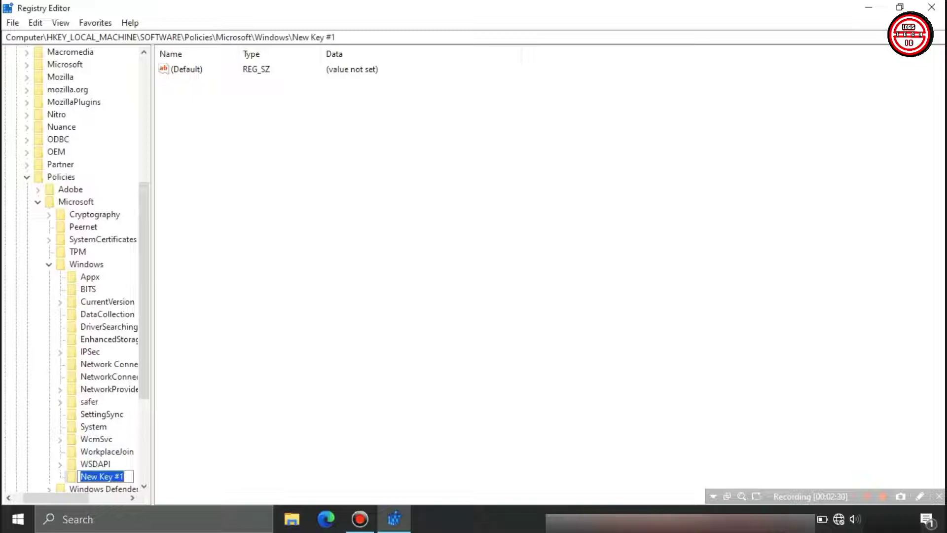
{"action": "type", "text": "W"}
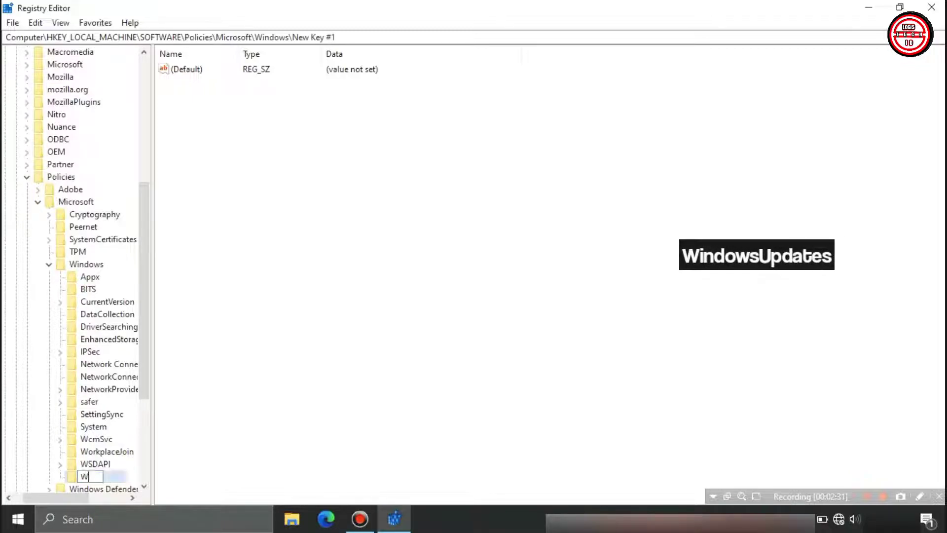
{"action": "type", "text": "indowsUpdates"}
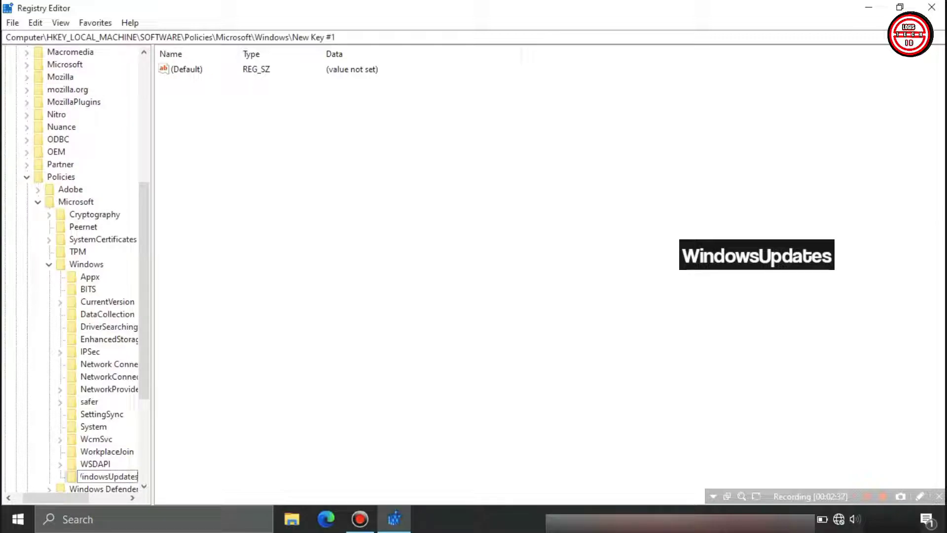
{"action": "key", "text": "Return"}
- Create a subkey named AU inside the WindowsUpdates key
{"action": "scroll", "coordinate": [74, 271], "scroll_direction": "down", "scroll_amount": 4}
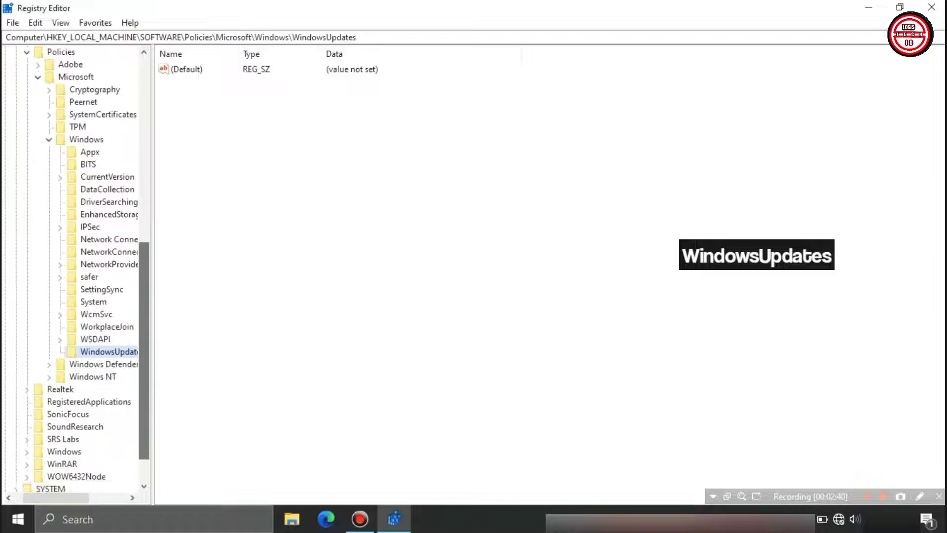
{"action": "left_click_drag", "start_coordinate": [144, 365], "coordinate": [144, 371]}
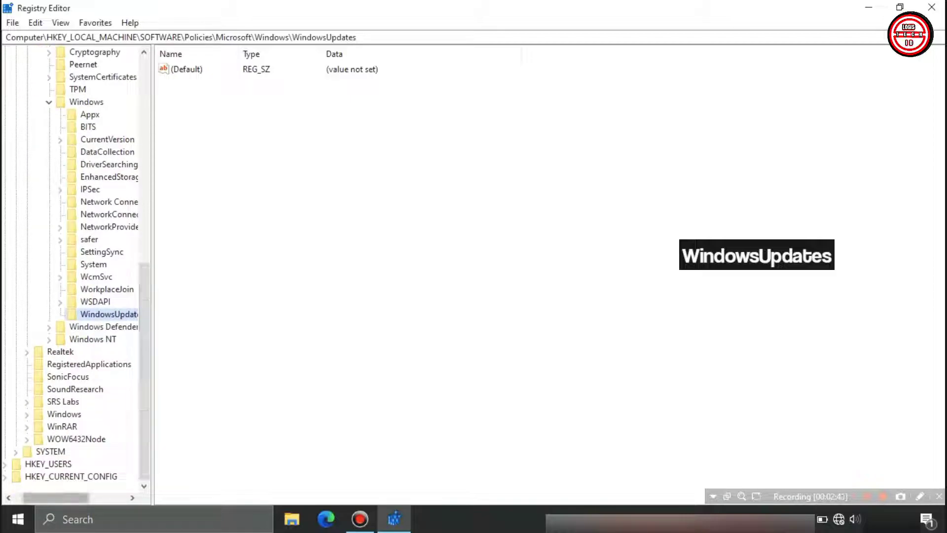
{"action": "left_click_drag", "start_coordinate": [55, 498], "coordinate": [70, 498]}
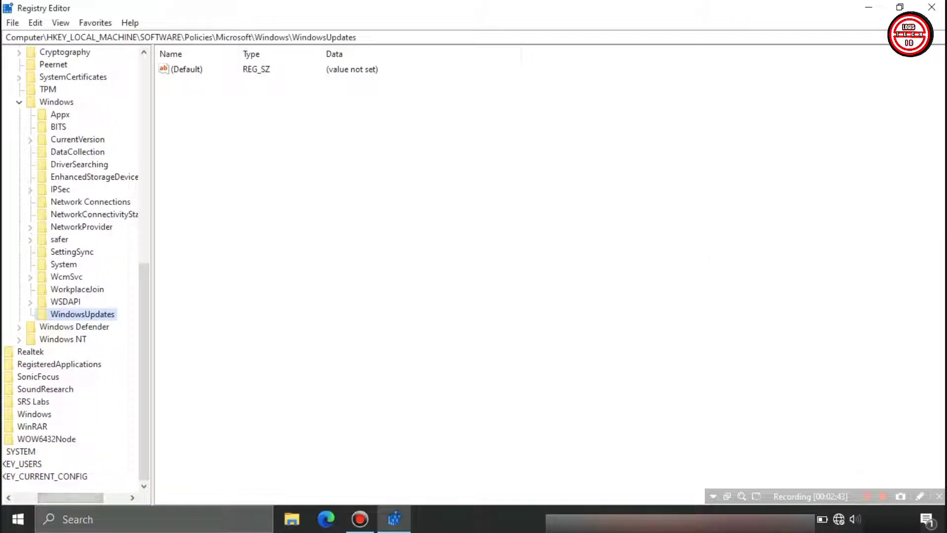
{"action": "right_click", "coordinate": [77, 314]}
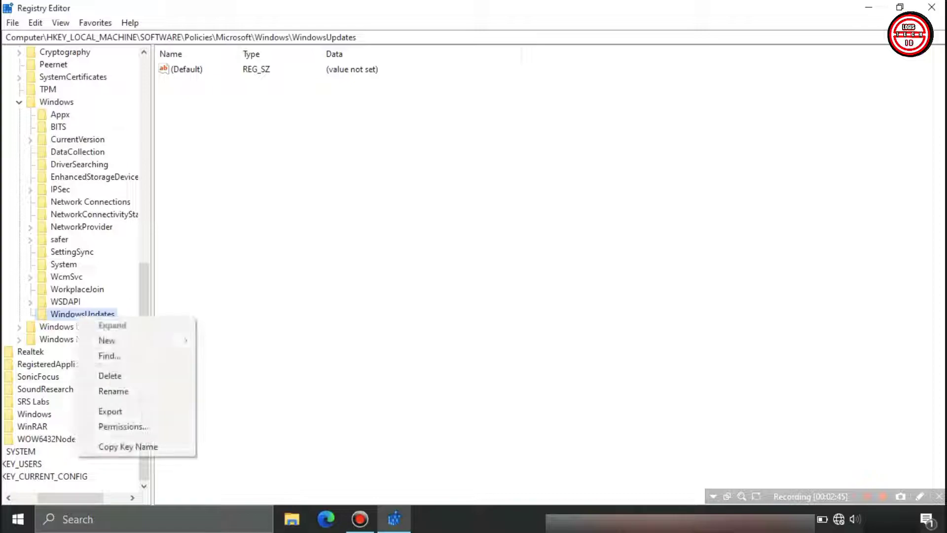
{"action": "mouse_move", "coordinate": [107, 340]}
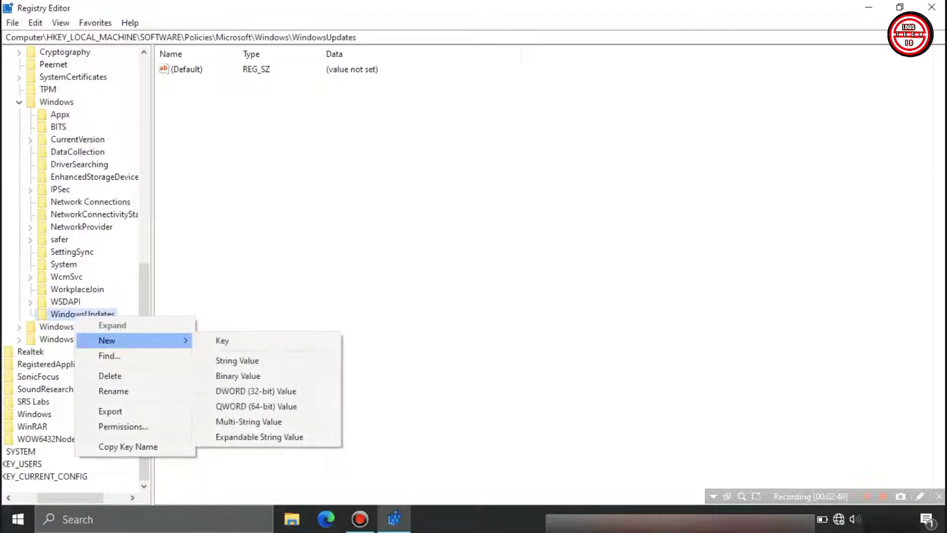
{"action": "left_click", "coordinate": [223, 340]}
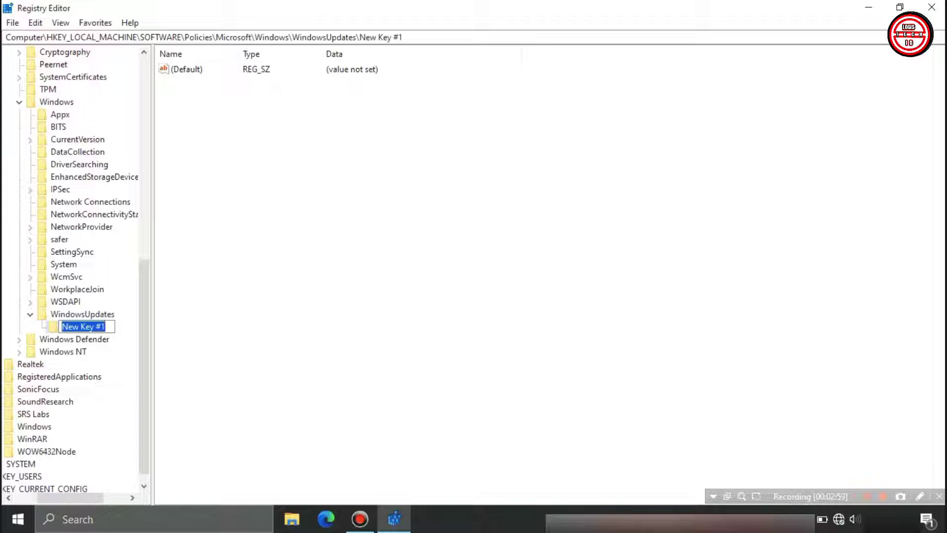
{"action": "type", "text": "AU"}
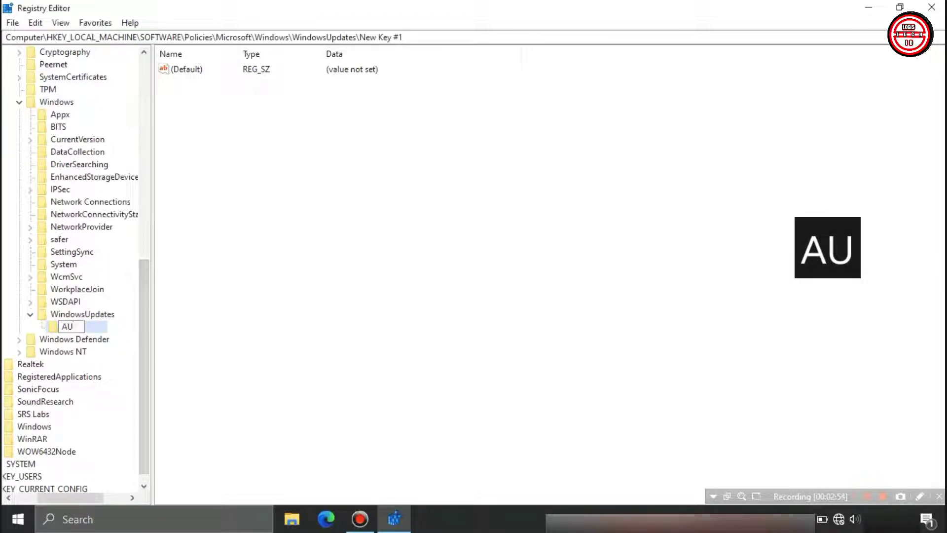
{"action": "key", "text": "Return"}
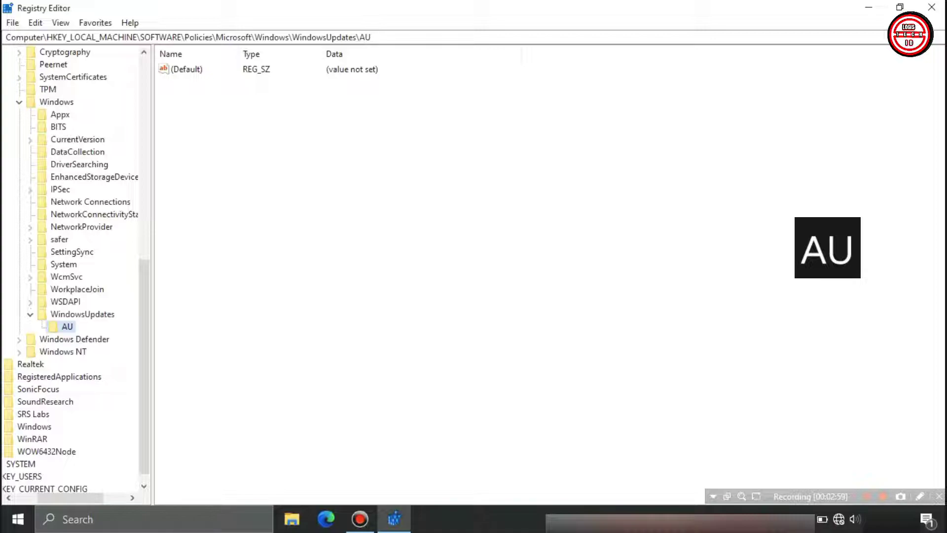
{"action": "left_click", "coordinate": [345, 198]}
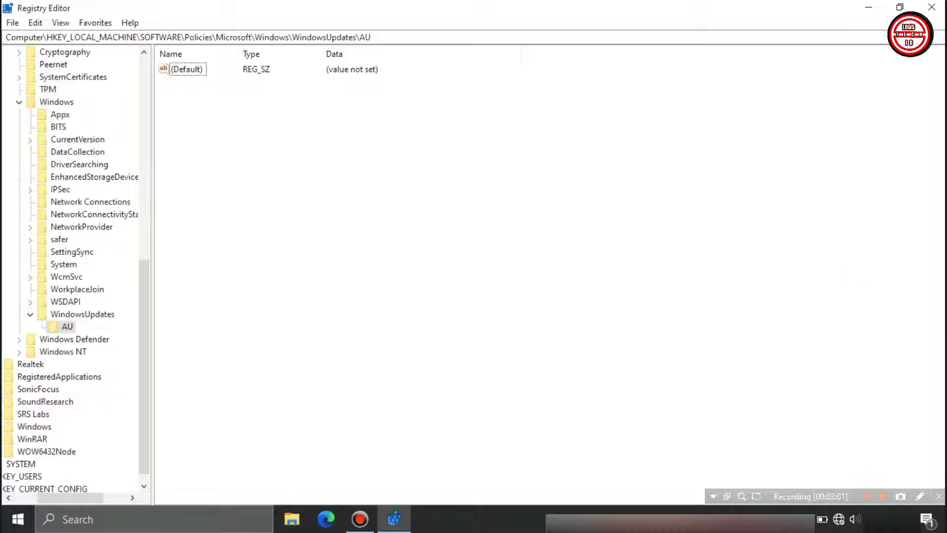
- Create a DWORD (32-bit) value named NoAutoRebootWithLoggedOnUser in the AU key
{"action": "right_click", "coordinate": [267, 194]}
{"action": "mouse_move", "coordinate": [304, 203]}
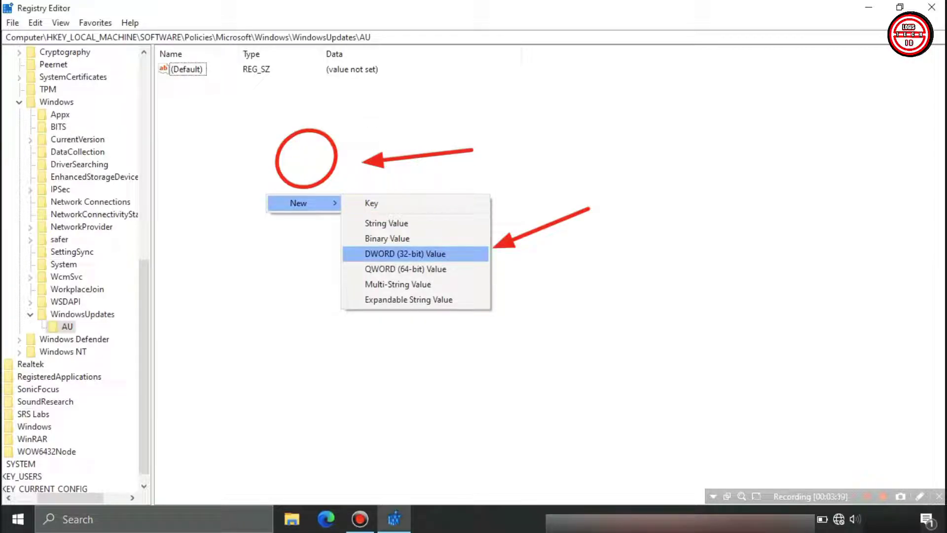
{"action": "left_click", "coordinate": [406, 254]}
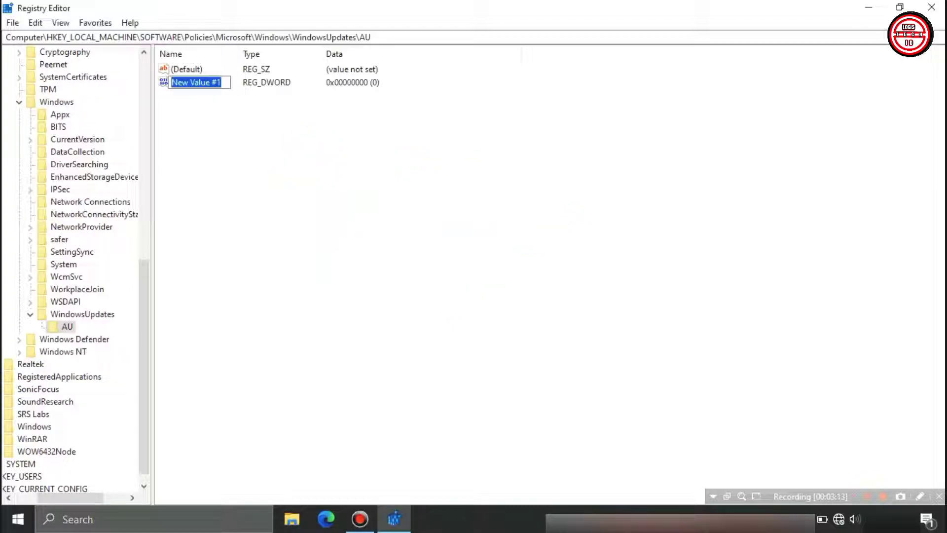
{"action": "type", "text": "No"}
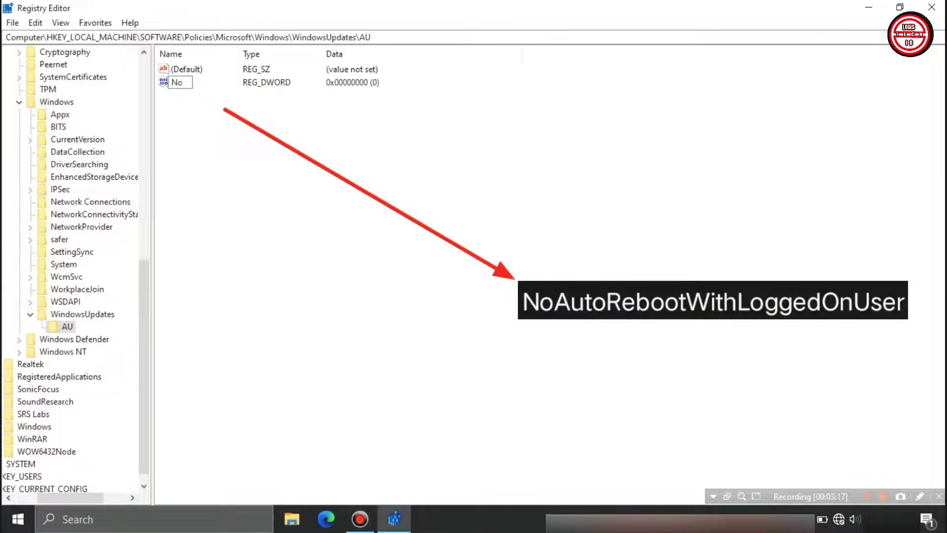
{"action": "type", "text": "Aut"}
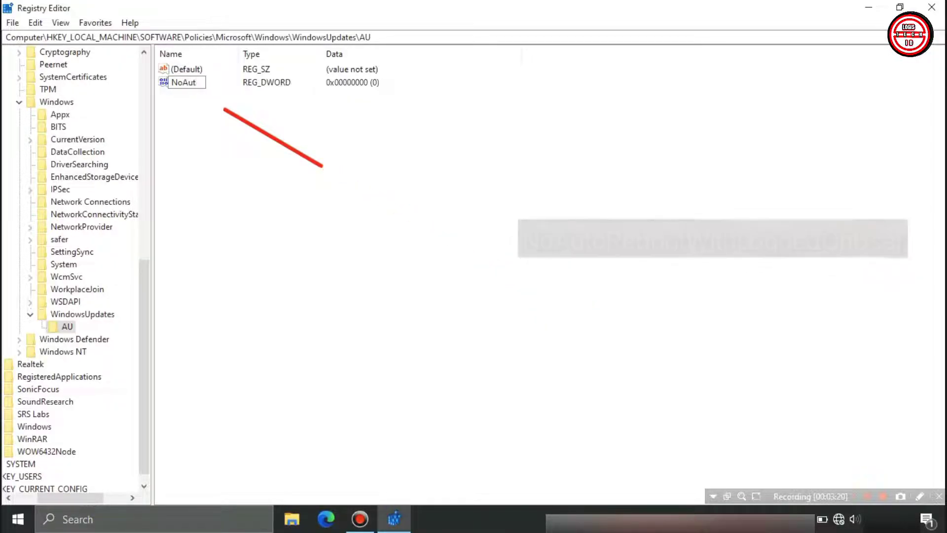
{"action": "type", "text": "oRe"}
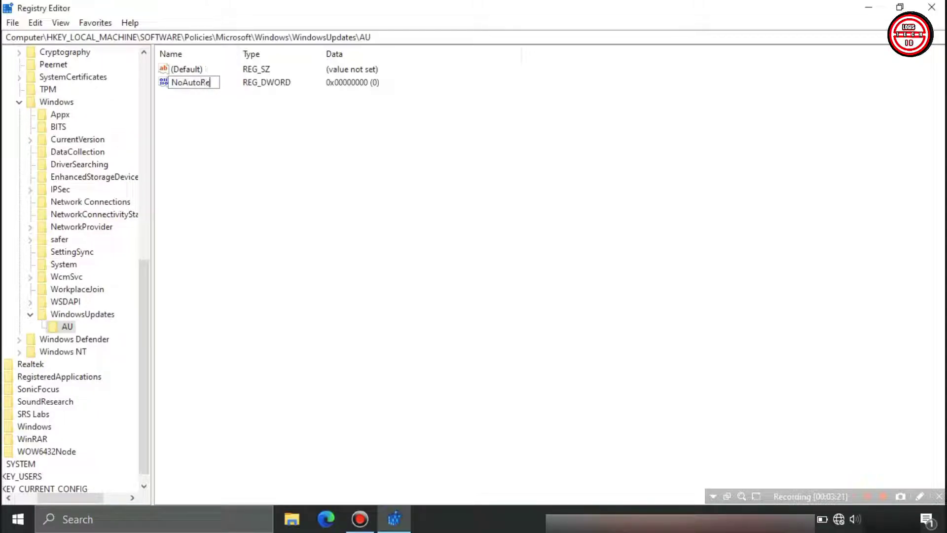
{"action": "type", "text": "bootWithLogged"}
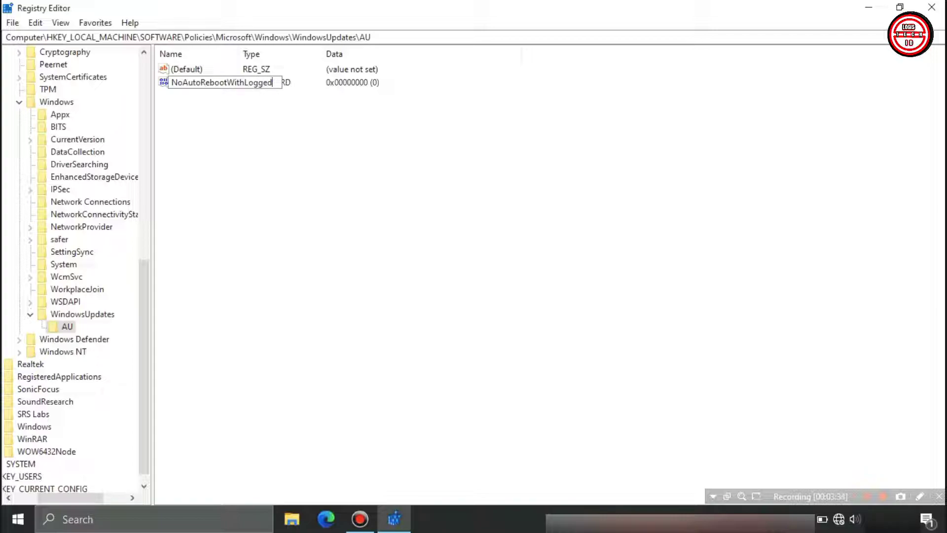
{"action": "type", "text": "OnUser"}
{"action": "key", "text": "Return"}
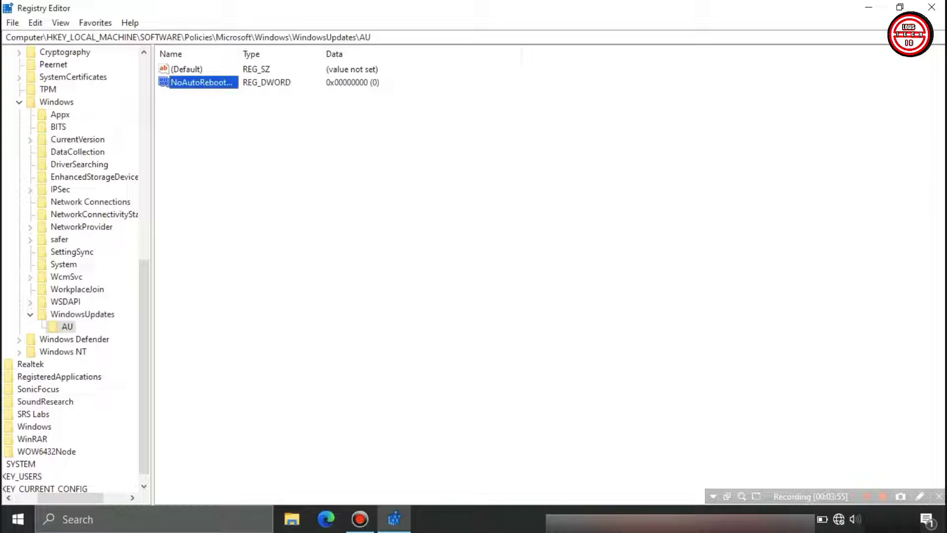
- Set the value data of NoAutoRebootWithLoggedOnUser to 1 and close Registry Editor
{"action": "right_click", "coordinate": [200, 83]}
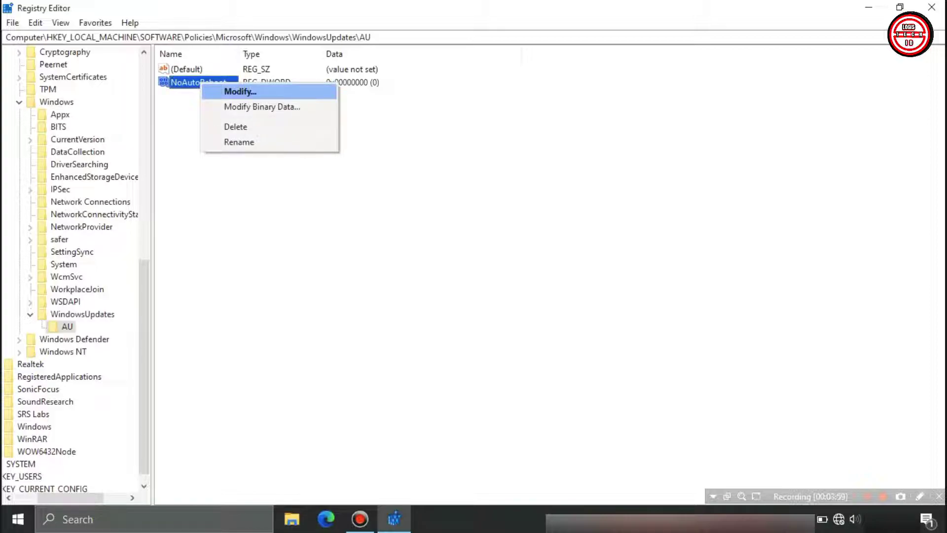
{"action": "left_click", "coordinate": [240, 91]}
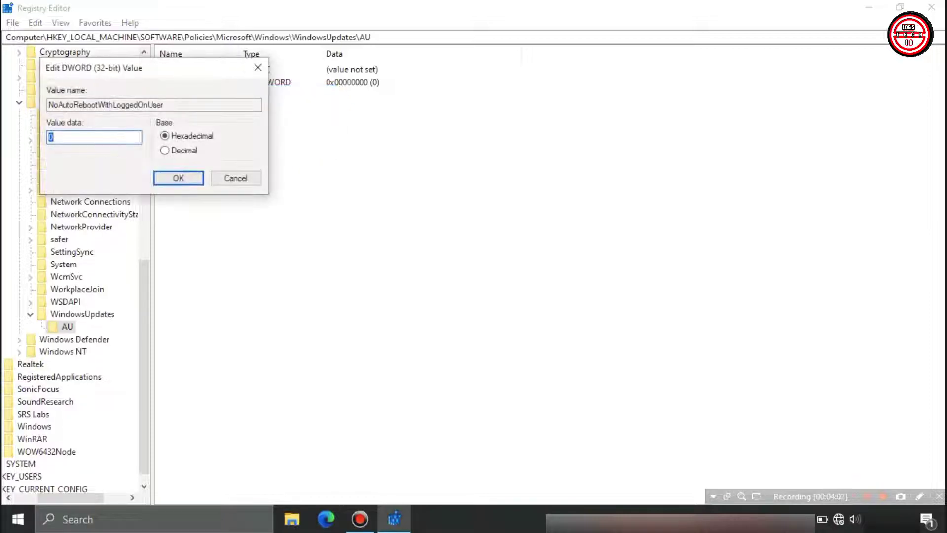
{"action": "type", "text": "1"}
{"action": "left_click", "coordinate": [179, 177]}
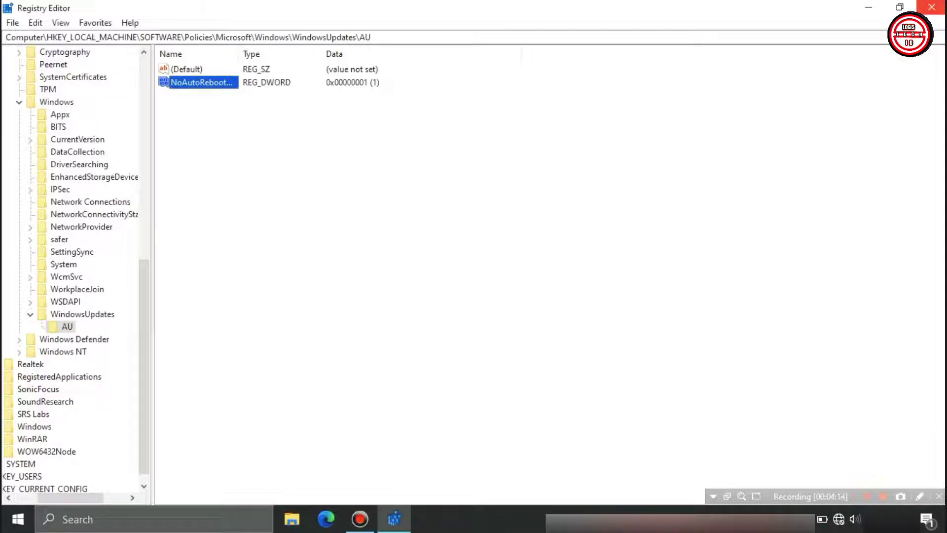
{"action": "left_click", "coordinate": [931, 7]}
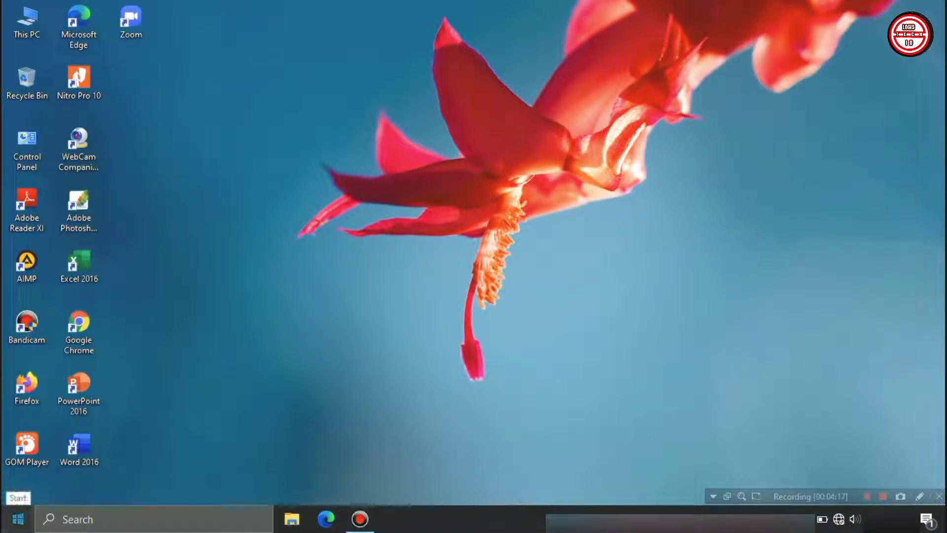
- View the computer's power options, including Restart, and dismiss them without restarting
{"action": "left_click", "coordinate": [18, 518]}
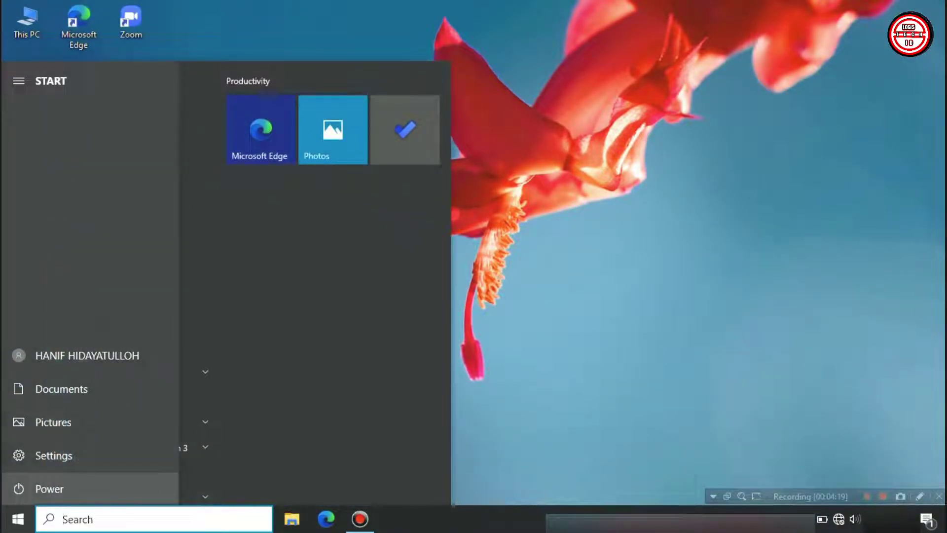
{"action": "left_click", "coordinate": [49, 488]}
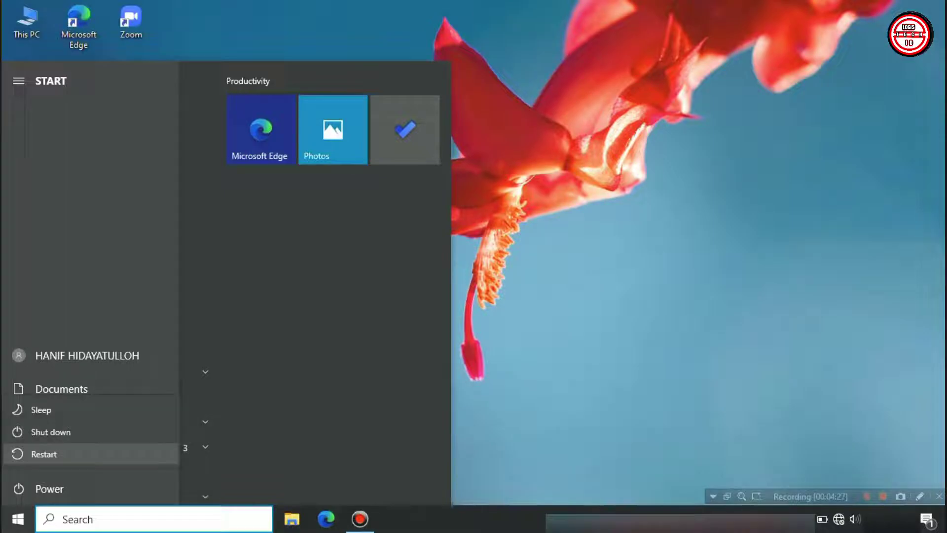
{"action": "key", "text": "Escape"}
{"action": "key", "text": "Escape"}
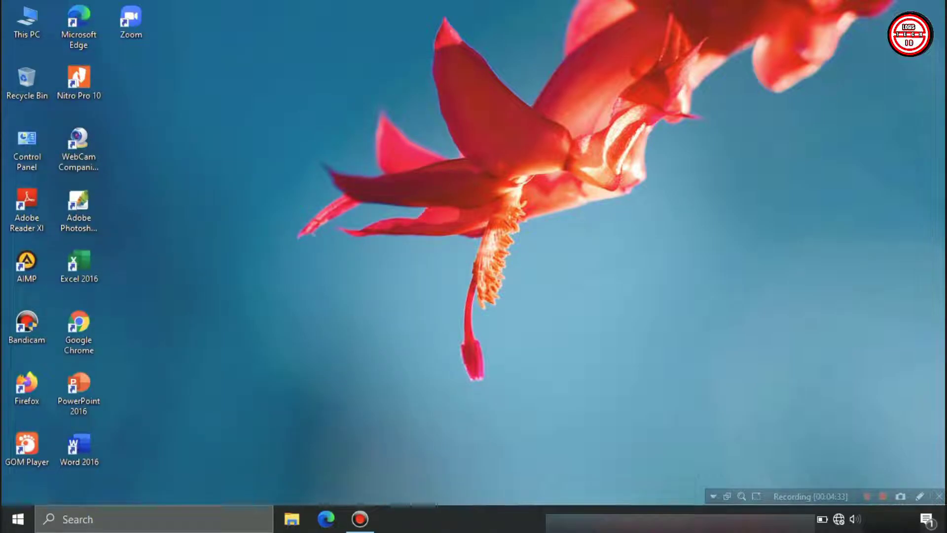
{"action": "left_click_drag", "start_coordinate": [213, 172], "coordinate": [326, 210]}
{"action": "left_click_drag", "start_coordinate": [226, 186], "coordinate": [322, 280]}
{"action": "left_click_drag", "start_coordinate": [220, 184], "coordinate": [358, 215]}
- Refresh the Windows desktop
{"action": "right_click", "coordinate": [213, 201]}
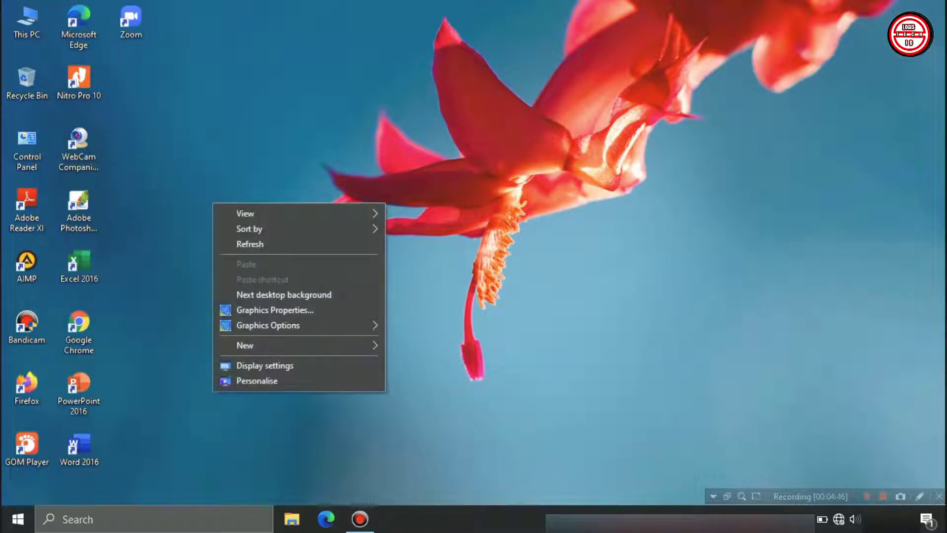
{"action": "left_click", "coordinate": [237, 244]}
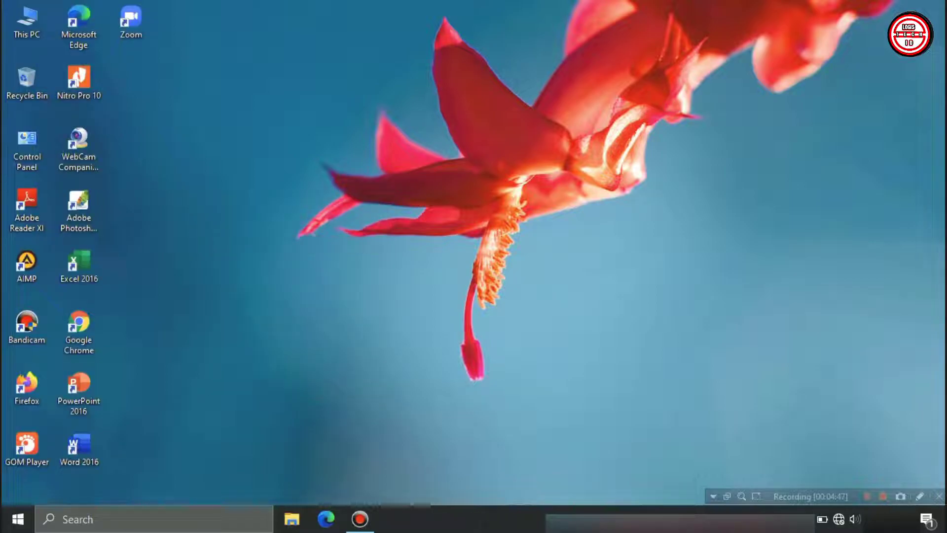